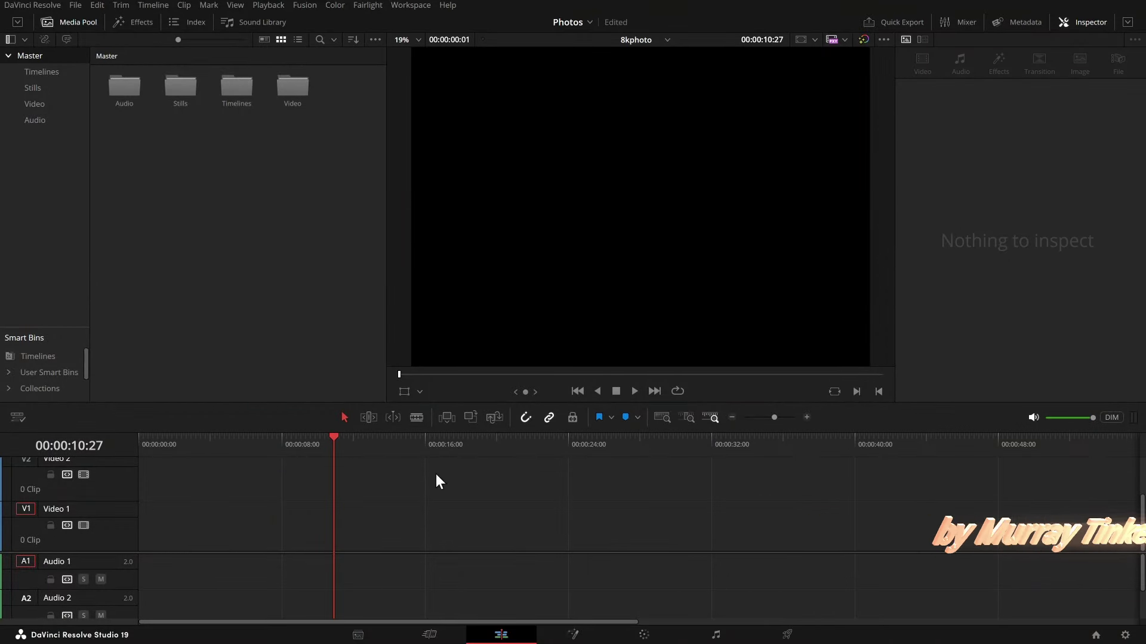
# Select the 8kphoto timeline in the Timelines bin and show its 8064 x 6048 metadata
pyautogui.click(47, 70)
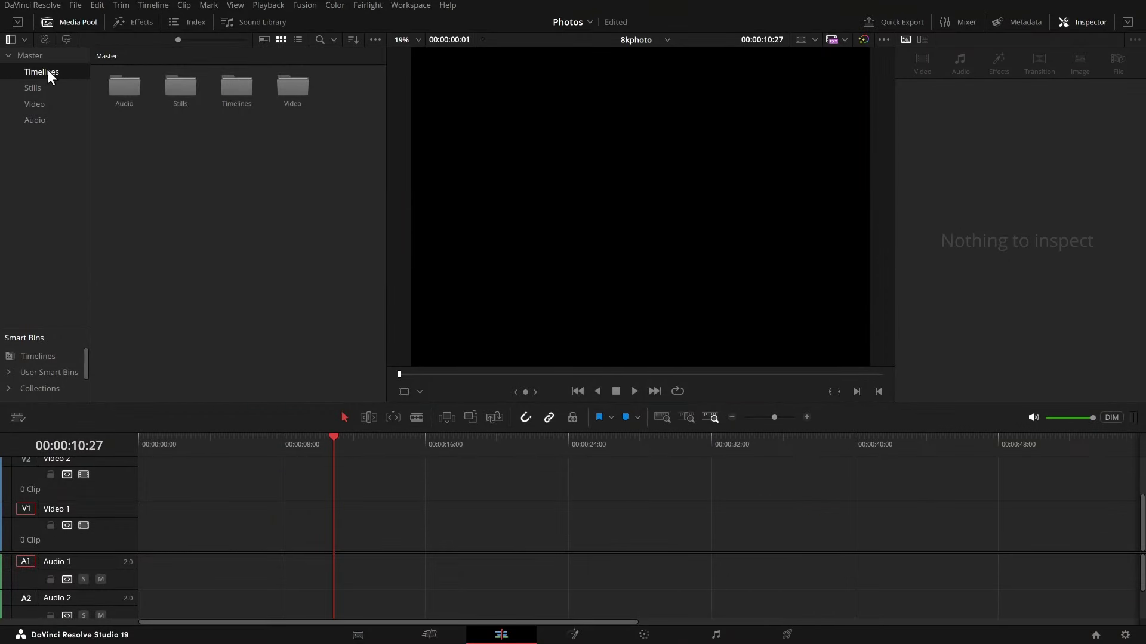
pyautogui.click(124, 87)
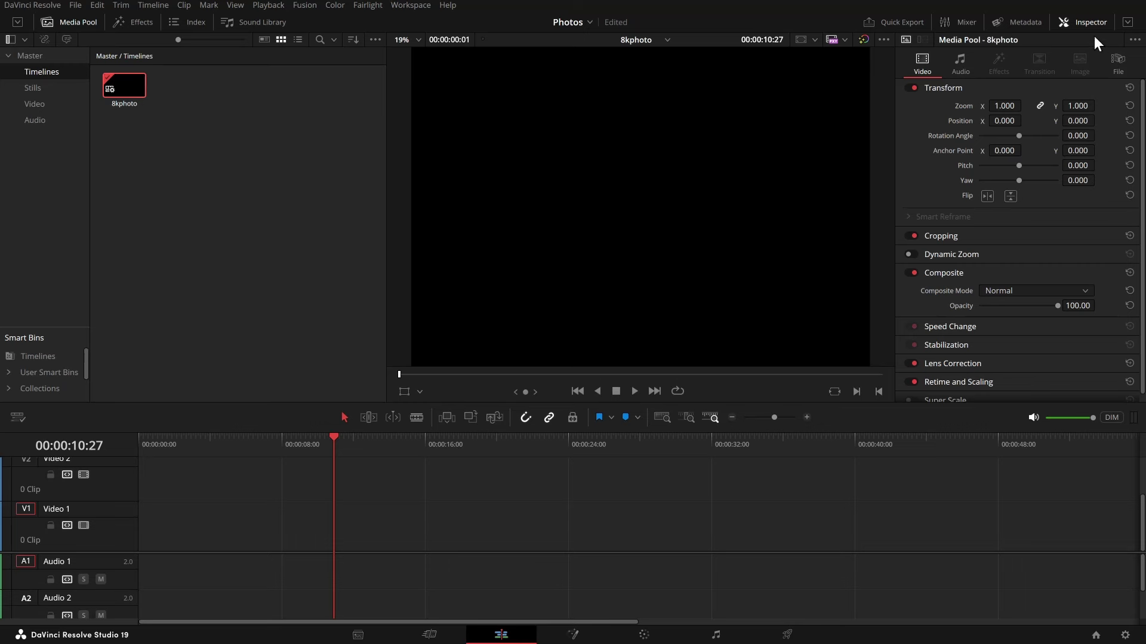
pyautogui.click(1023, 20)
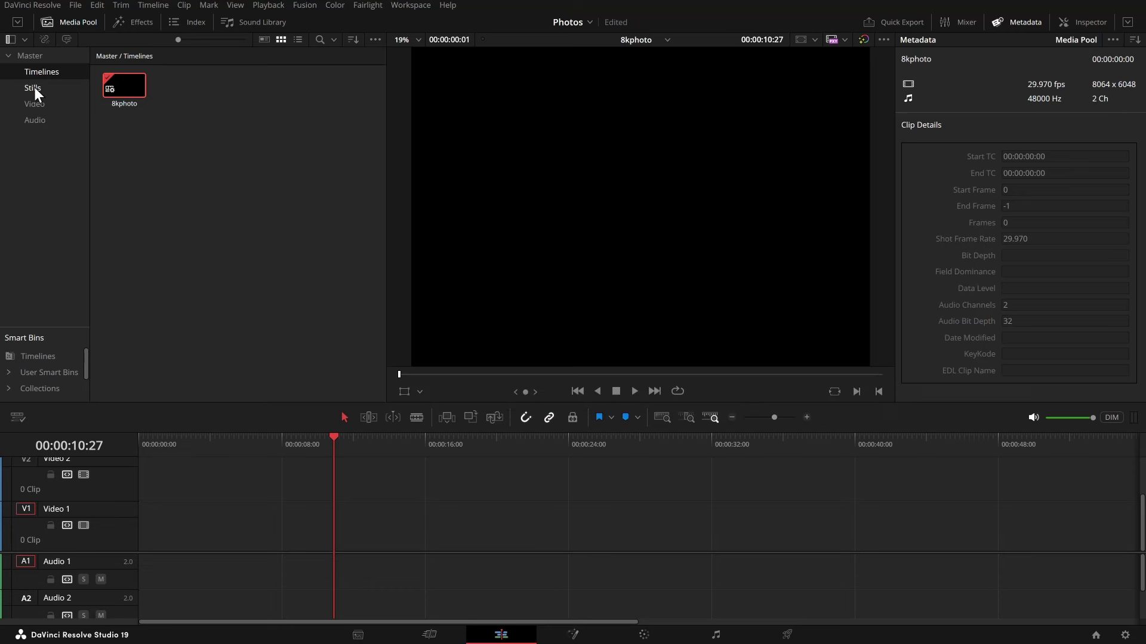
# Place the six DJI stills, DJI_0387 to DJI_0472, onto V1 and park the playhead on the first
pyautogui.click(34, 87)
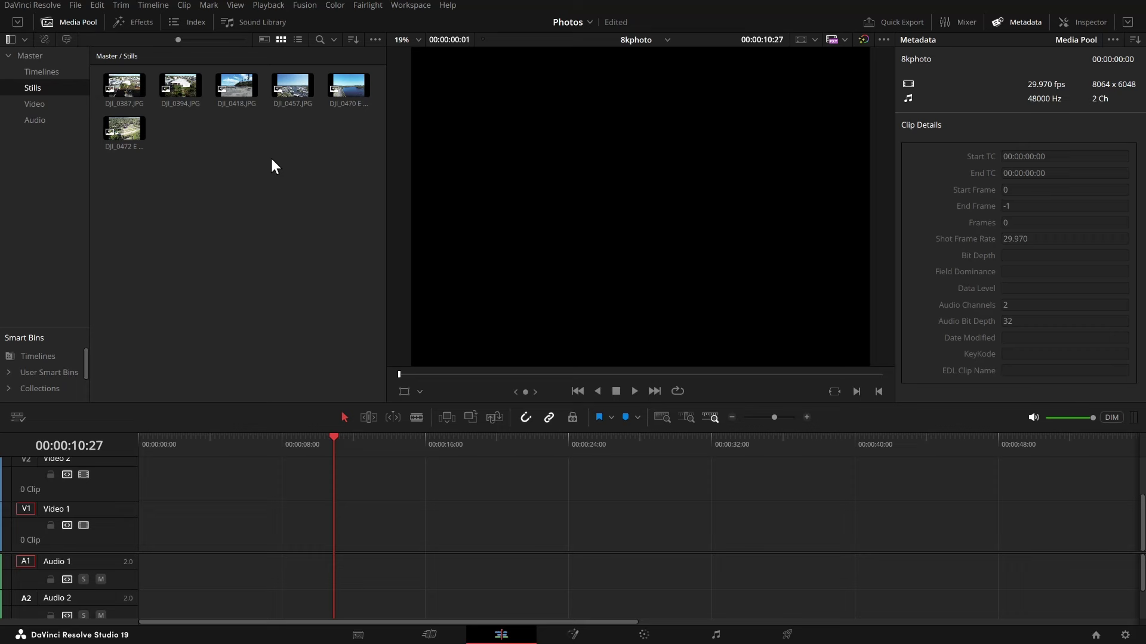
pyautogui.moveTo(355, 160); pyautogui.dragTo(131, 83)
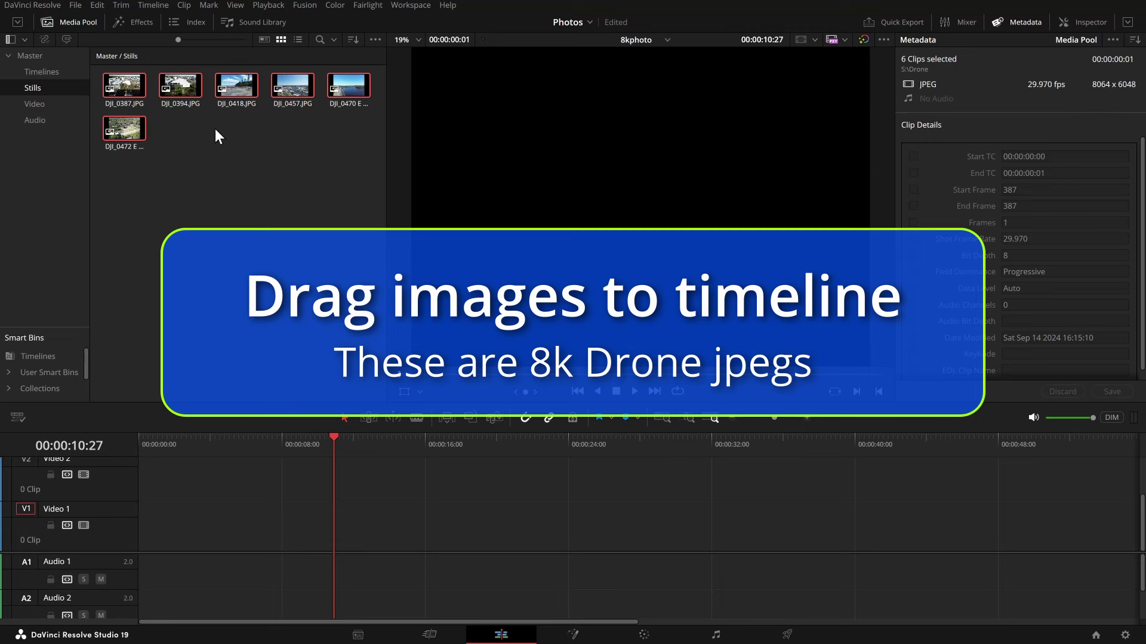
pyautogui.moveTo(180, 87); pyautogui.dragTo(337, 527)
pyautogui.click(267, 530)
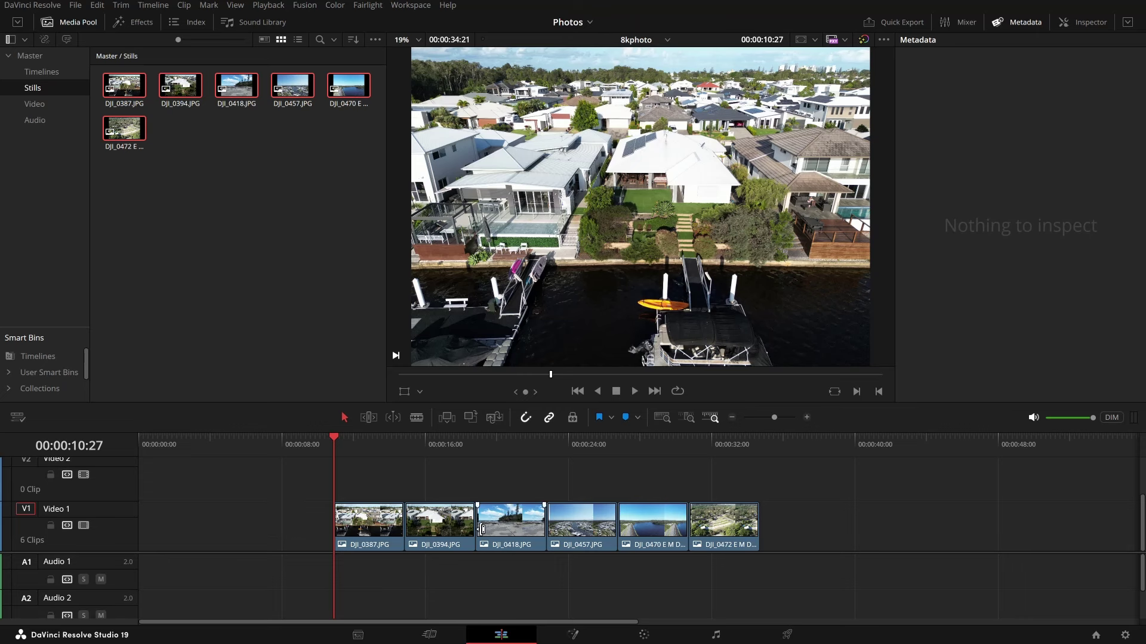
pyautogui.moveTo(377, 446); pyautogui.dragTo(381, 501)
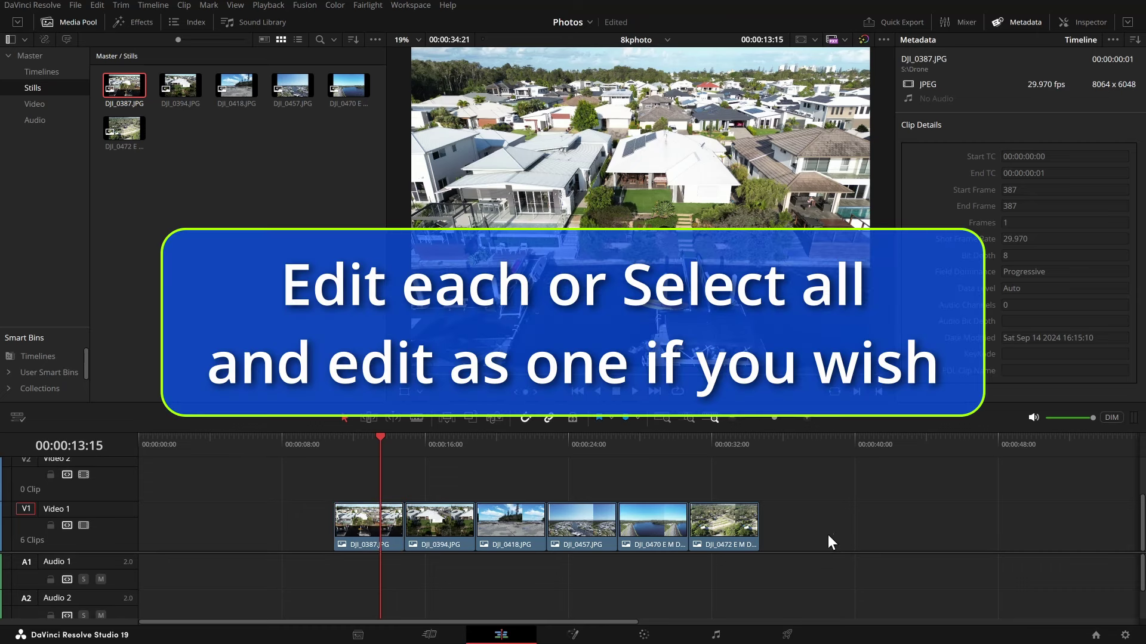
# Select all six clips on V1 and set Transform Zoom to 1.100 and Position X to 143
pyautogui.moveTo(834, 534); pyautogui.dragTo(383, 526)
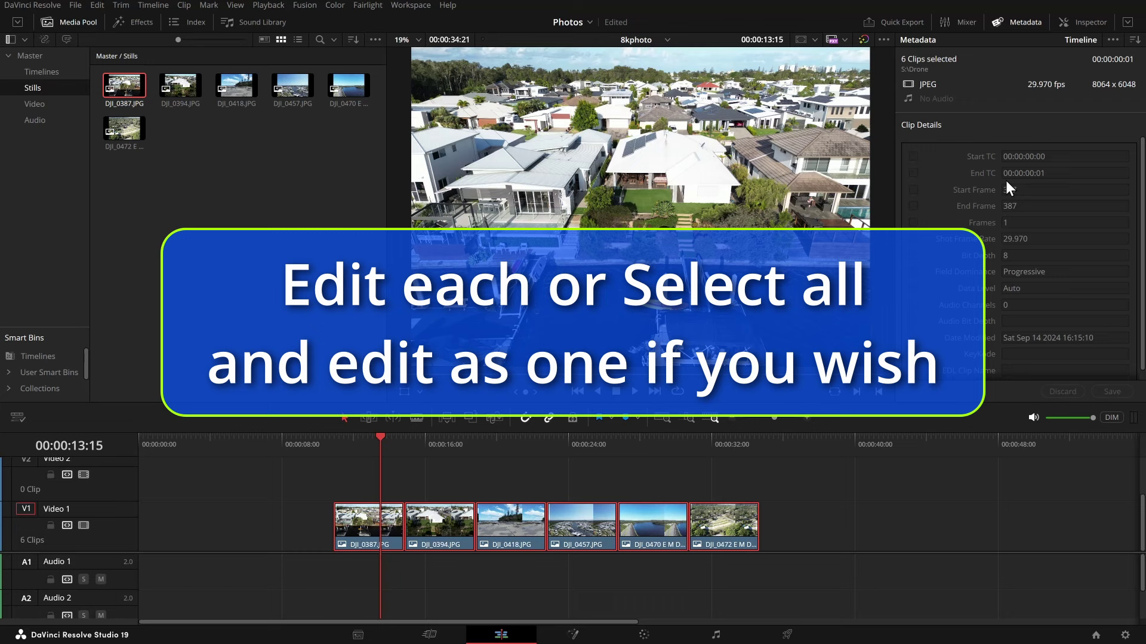
pyautogui.click(1082, 21)
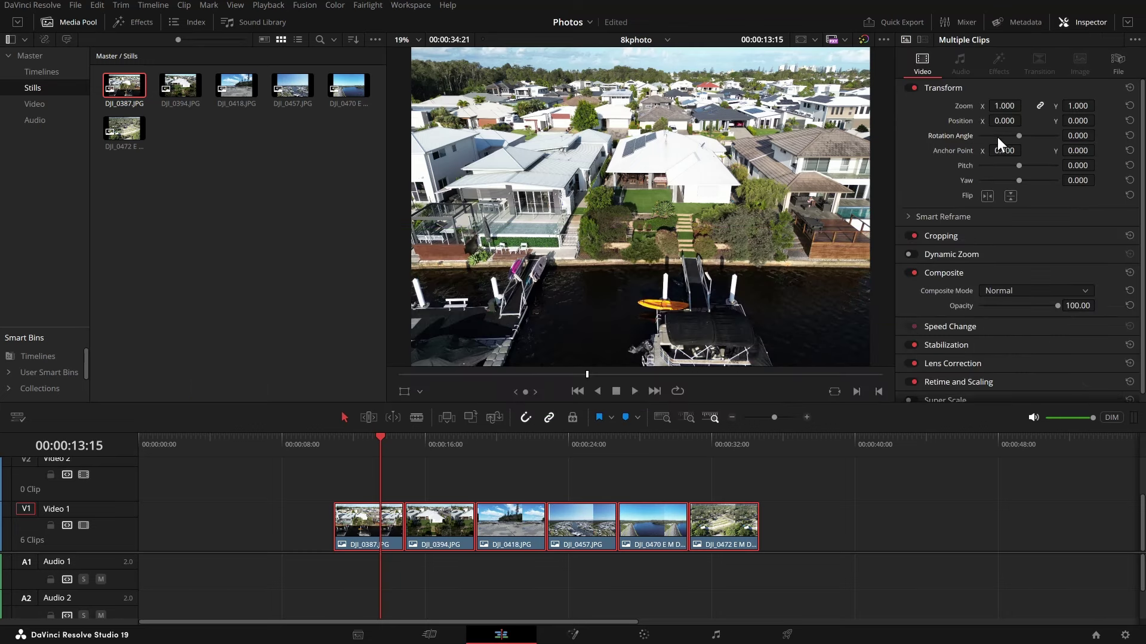
pyautogui.moveTo(1005, 106); pyautogui.dragTo(1035, 121)
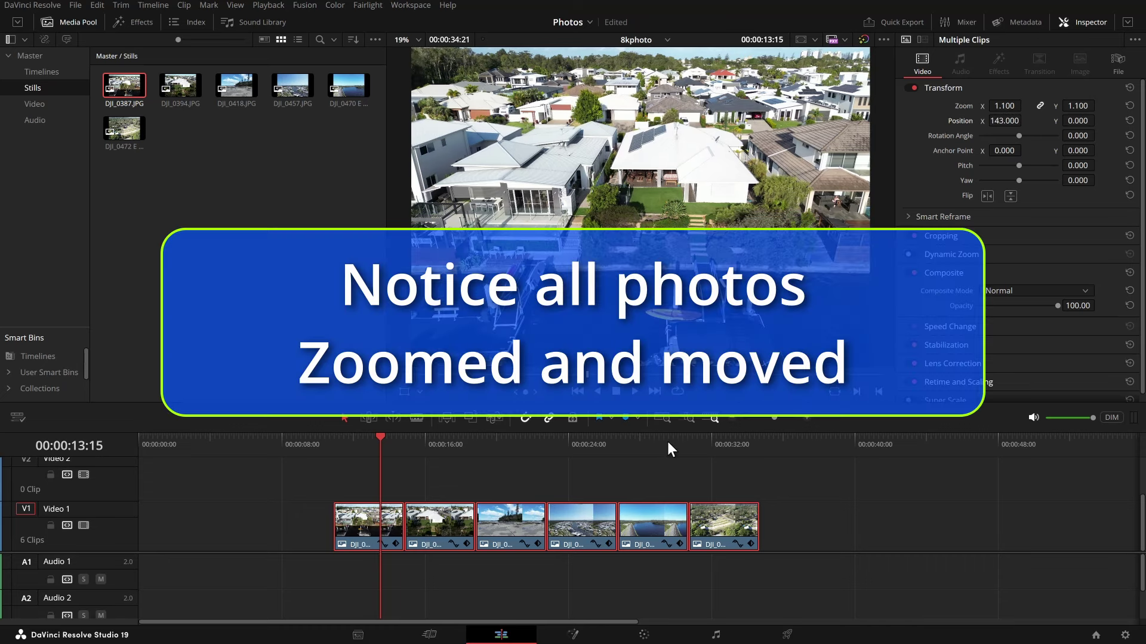
# Check that clips DJI_0394 through the last photo carry the new zoom and position
pyautogui.click(444, 443)
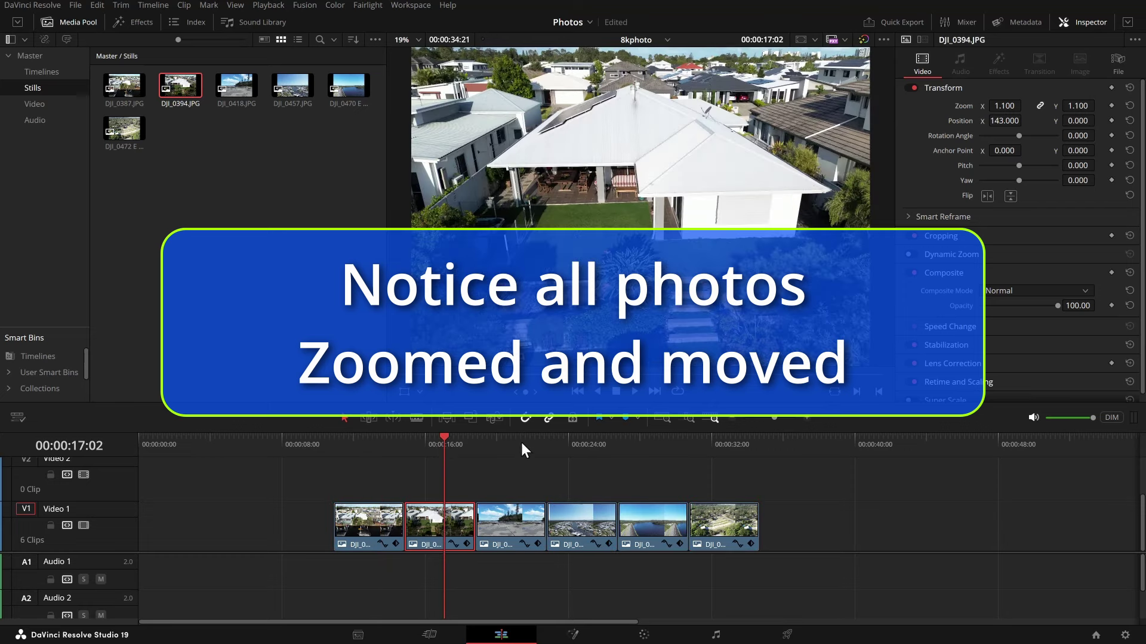
pyautogui.click(520, 442)
pyautogui.click(586, 446)
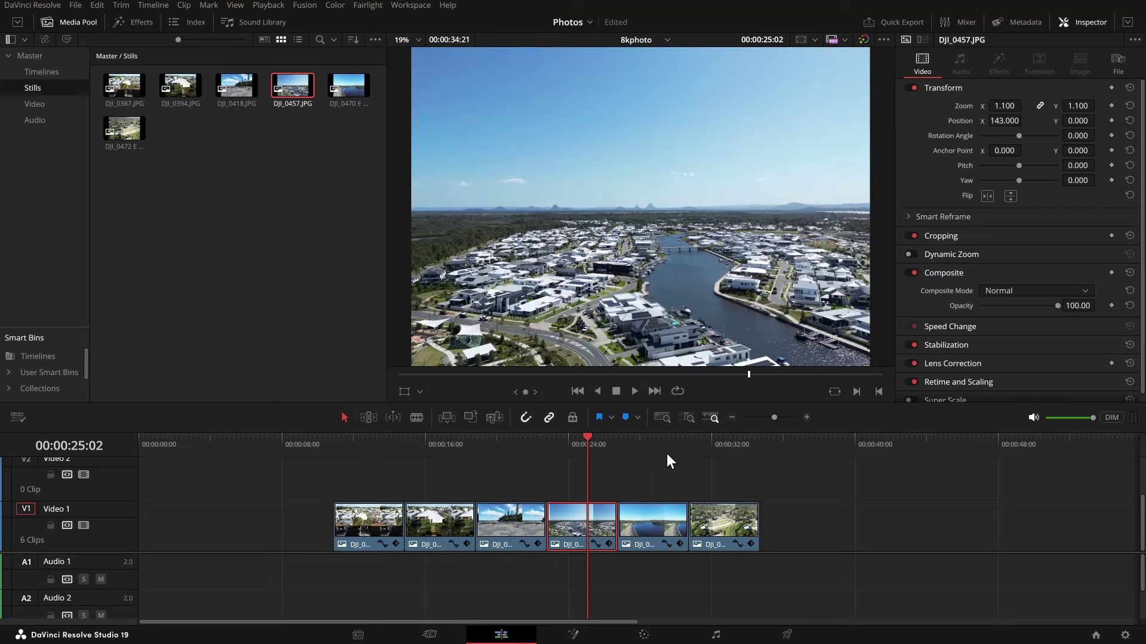
pyautogui.click(659, 443)
pyautogui.click(715, 444)
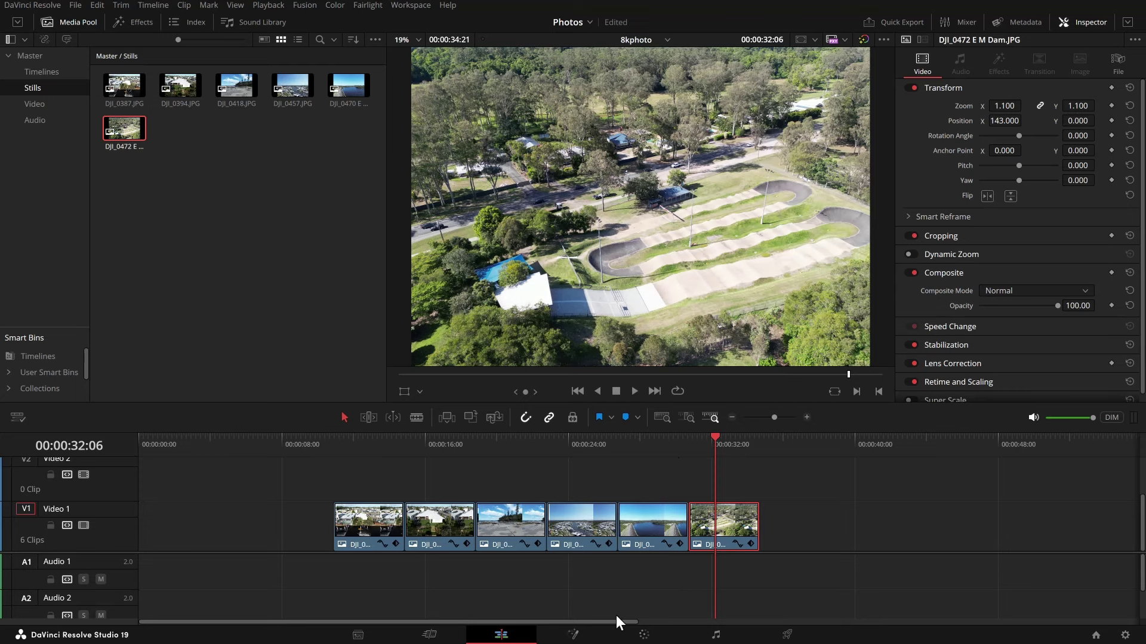
# On the Color page, lower the curve's white point to darken highlights and select clips 01 to 05
pyautogui.click(634, 638)
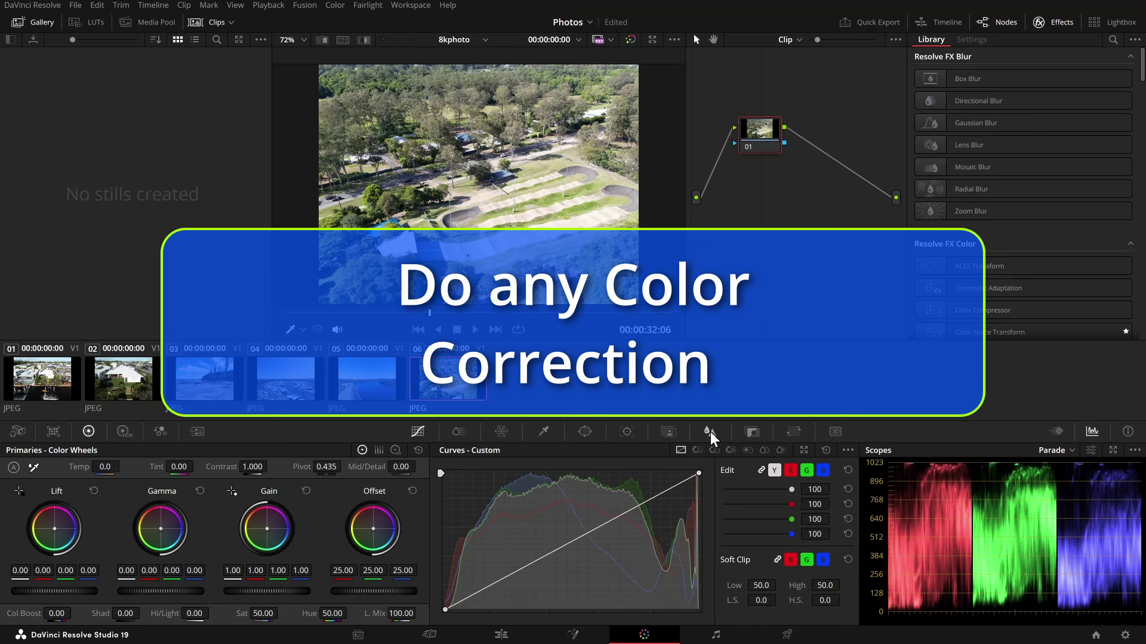
pyautogui.moveTo(697, 476); pyautogui.dragTo(695, 516)
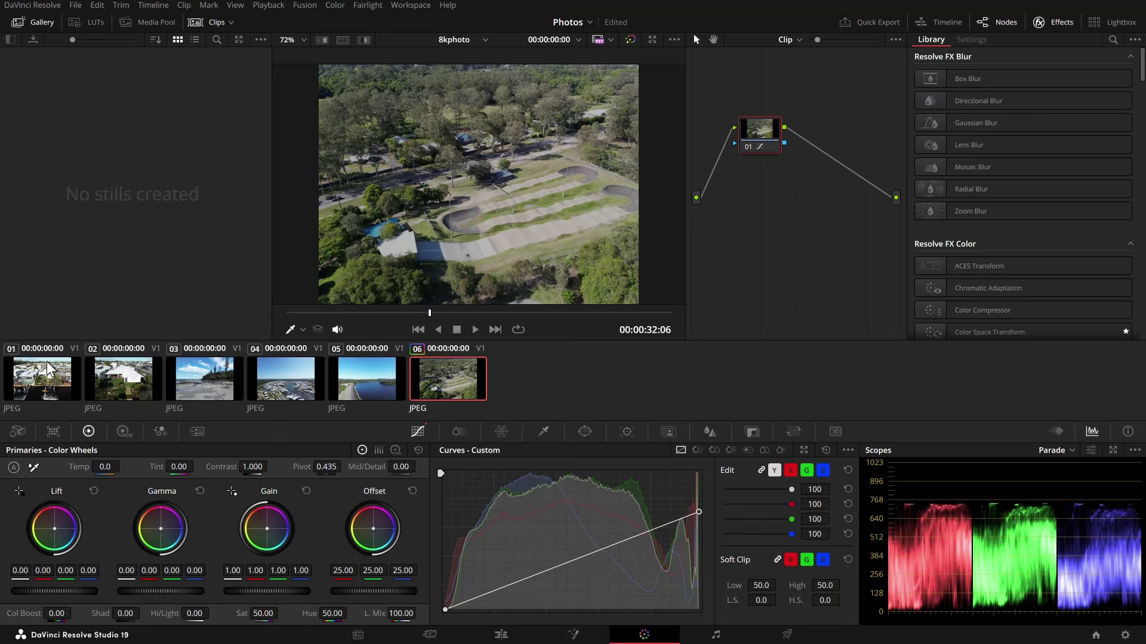
pyautogui.click(59, 374)
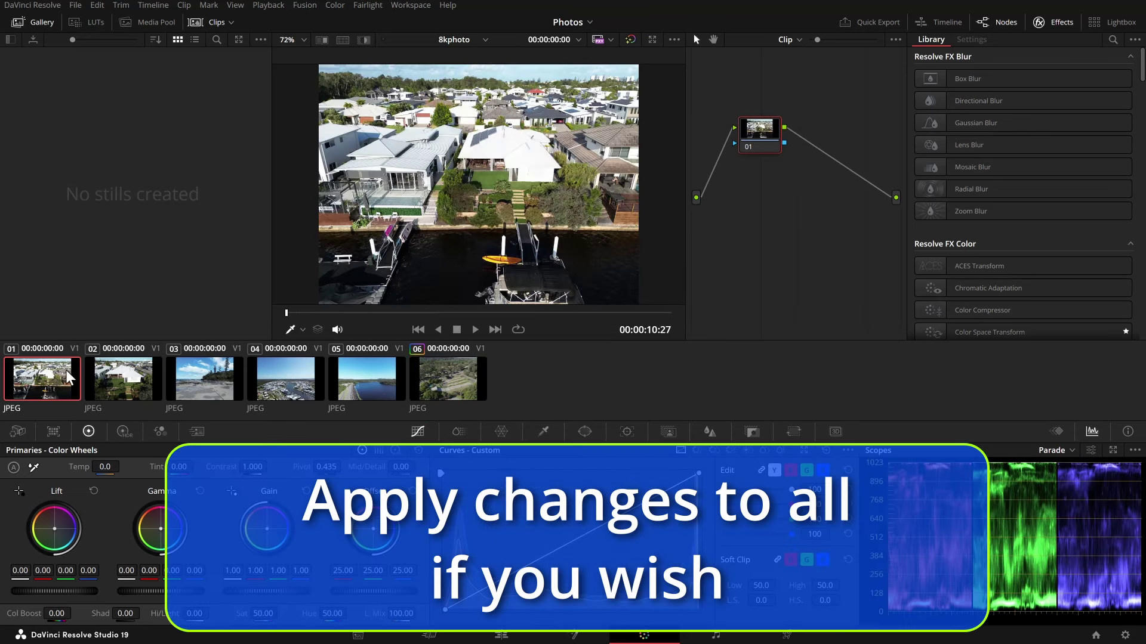
pyautogui.keyDown('shift'); pyautogui.click(363, 382); pyautogui.keyUp('shift')
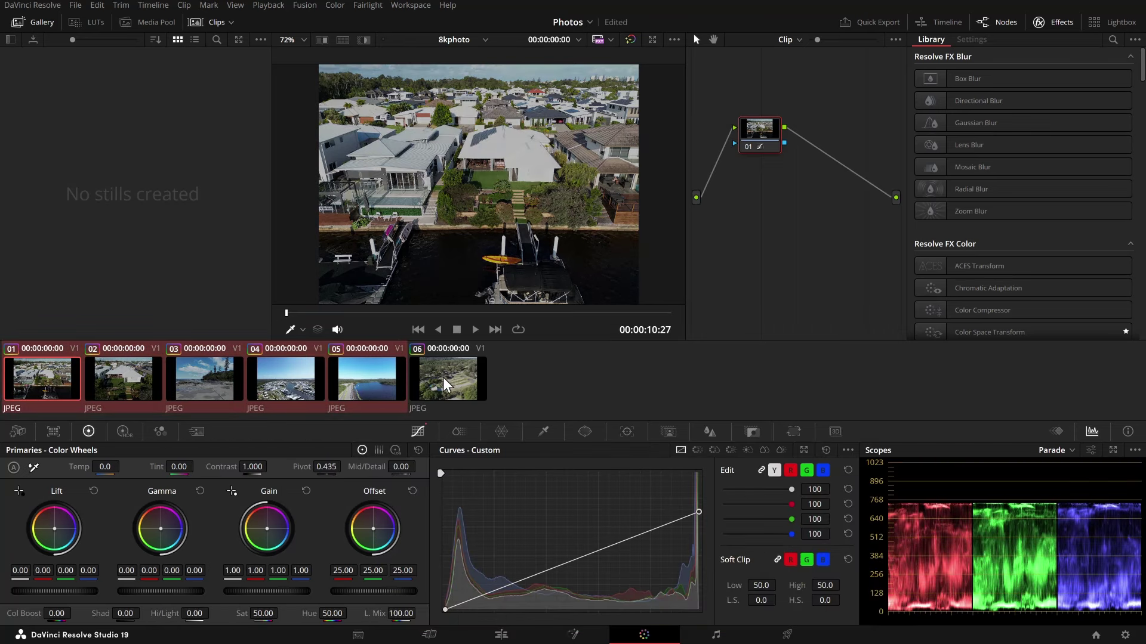
# Review the graded photos from 05 back to 01, then return to the Edit page
pyautogui.click(370, 372)
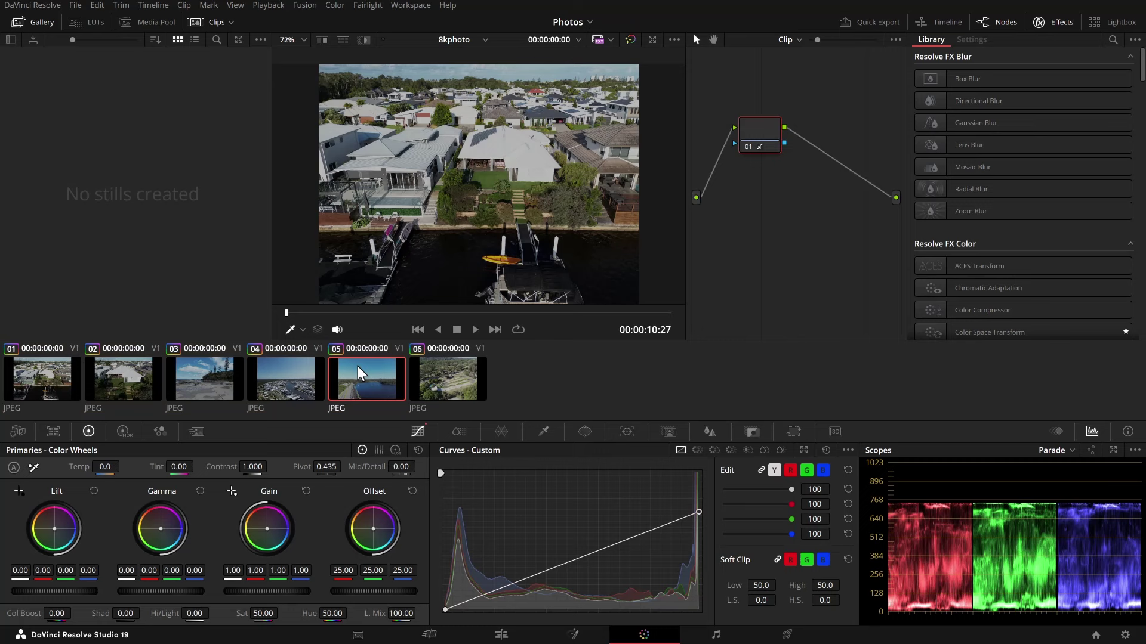
pyautogui.click(298, 373)
pyautogui.click(217, 385)
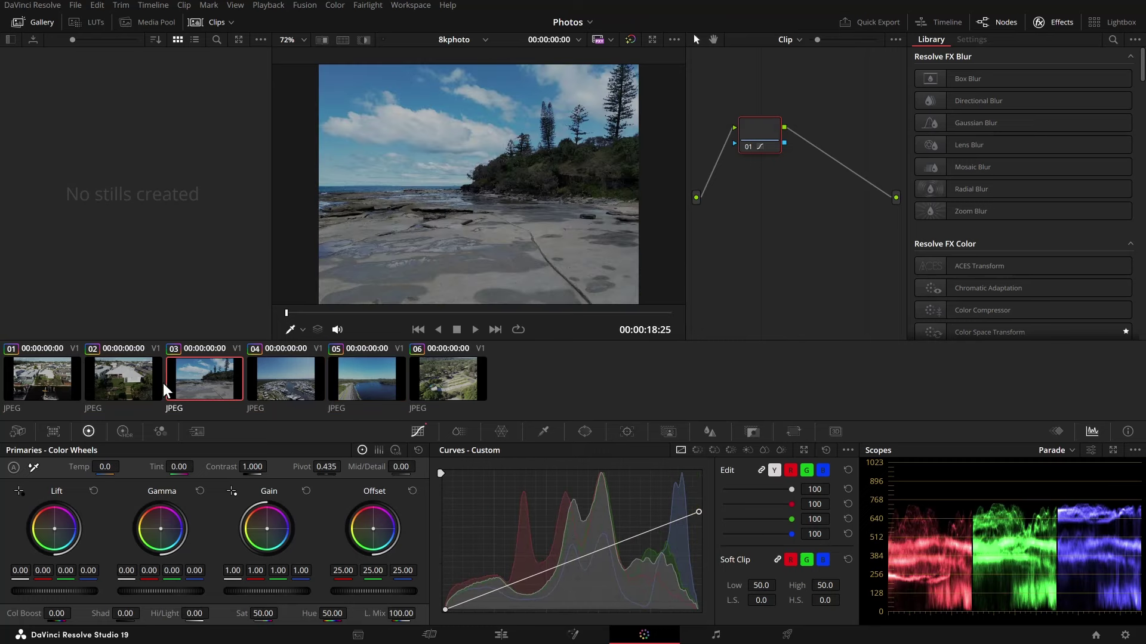
pyautogui.click(149, 379)
pyautogui.click(60, 376)
pyautogui.click(502, 635)
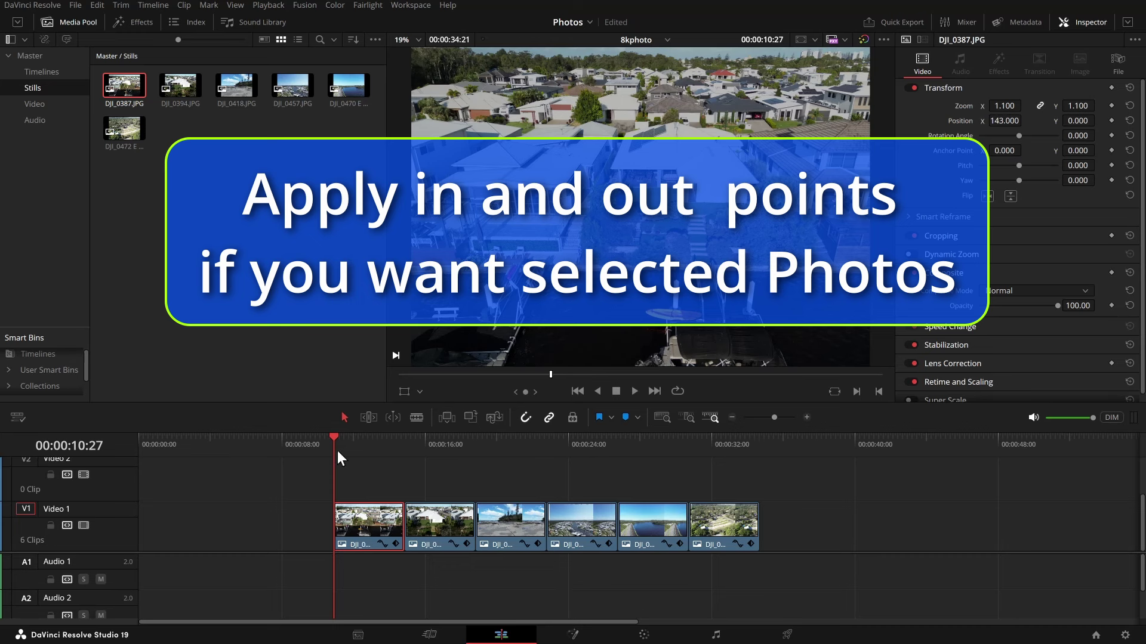
# Set an in point at the first photo and an out point after the last, spanning 23:25
pyautogui.press('i')
pyautogui.click(757, 443)
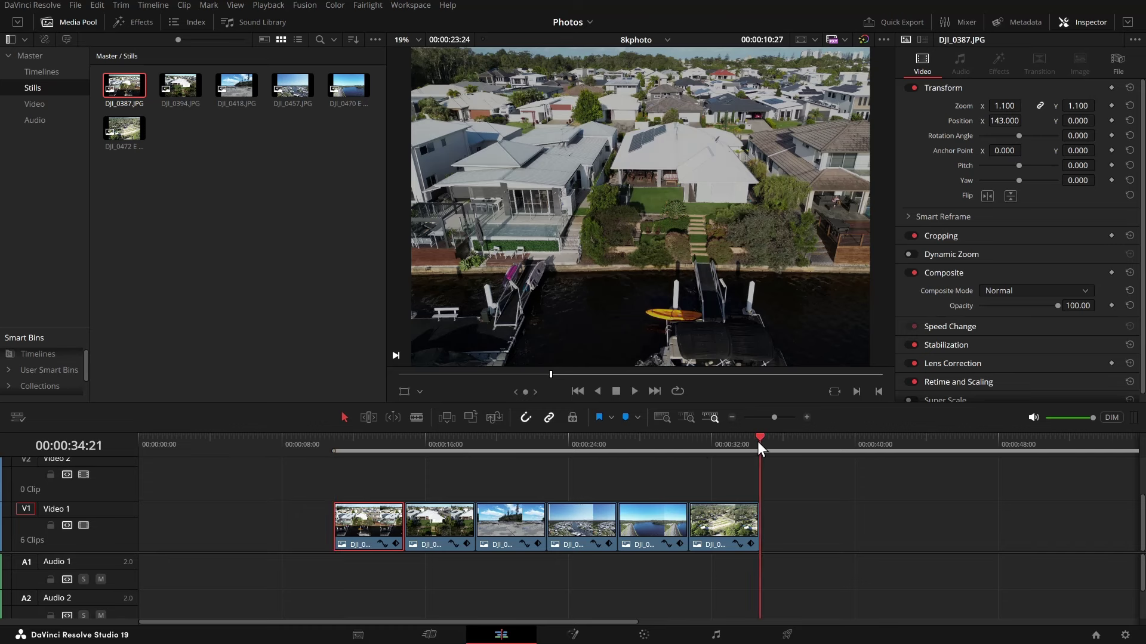
pyautogui.press('o')
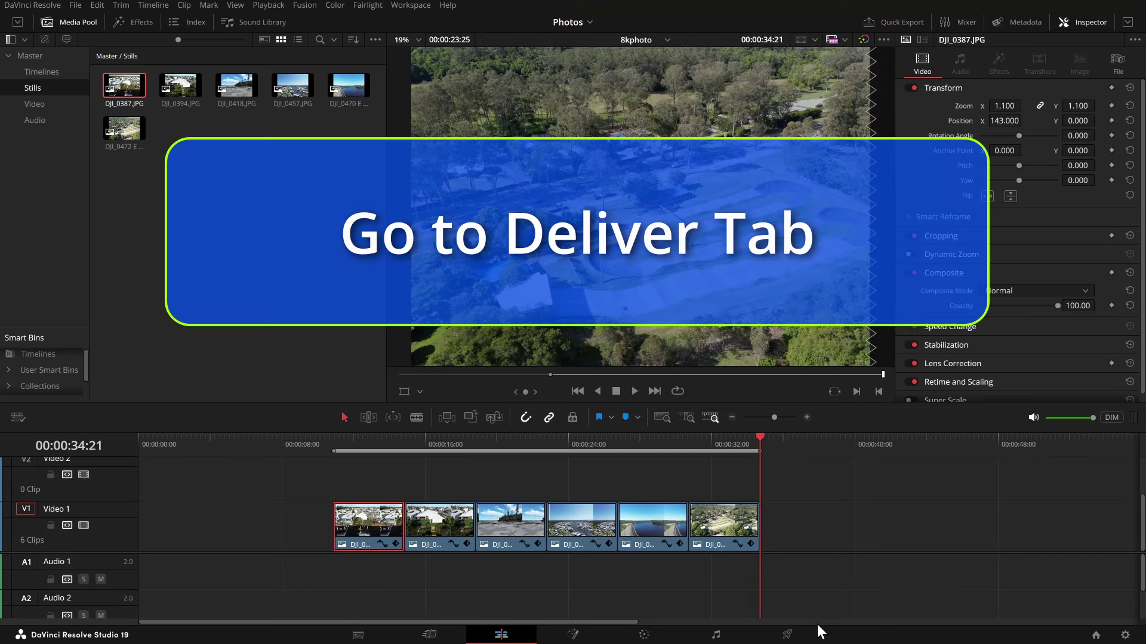
# On the Deliver page, choose Custom Export and change the Location from S:\Demo to S:\Temp
pyautogui.click(786, 634)
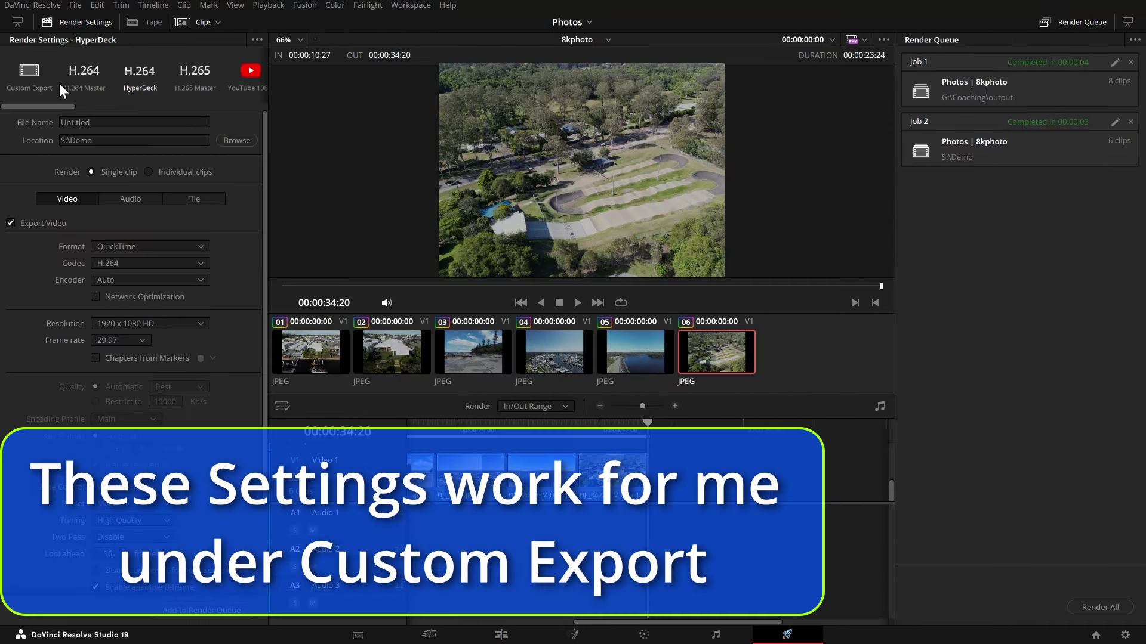
pyautogui.click(30, 75)
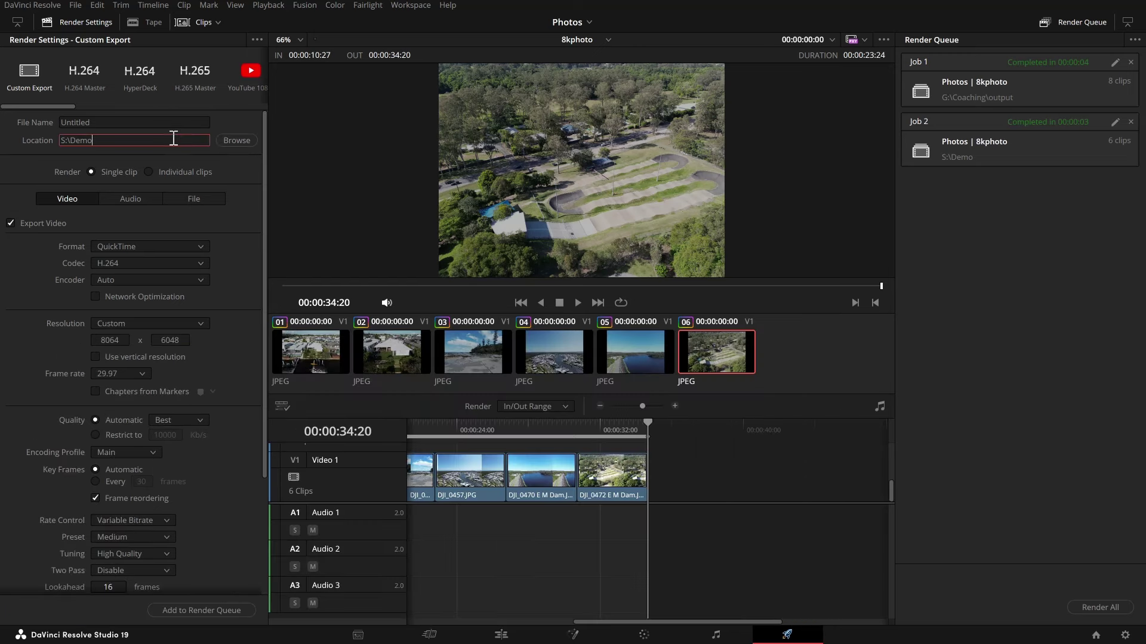
pyautogui.doubleClick(78, 141)
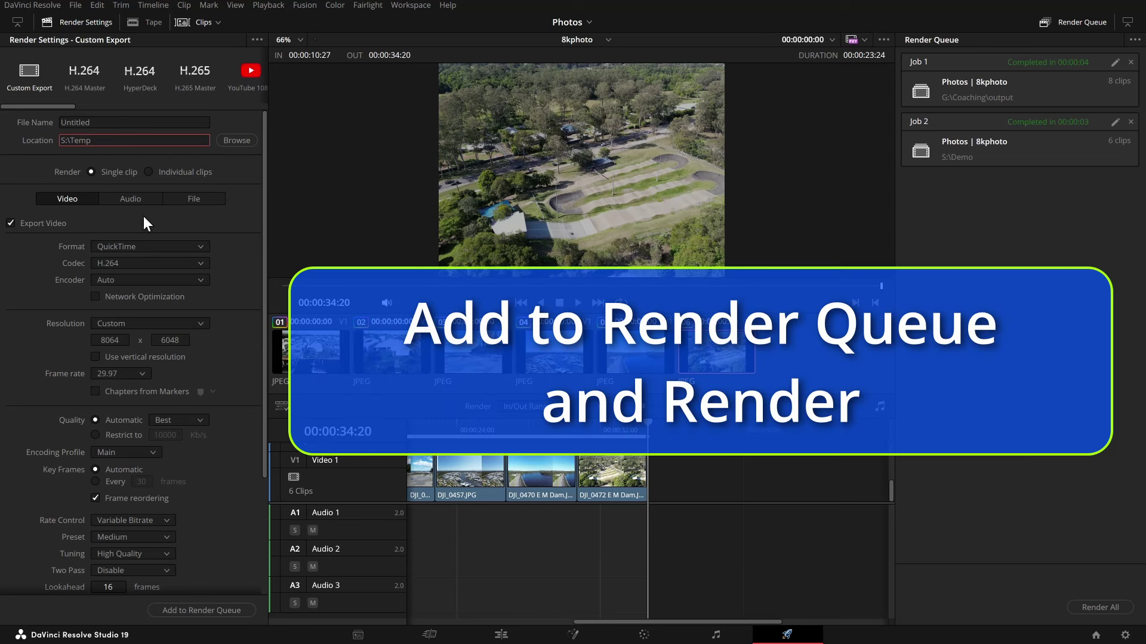
# Set the export to render individual clips in JPEG format
pyautogui.click(150, 172)
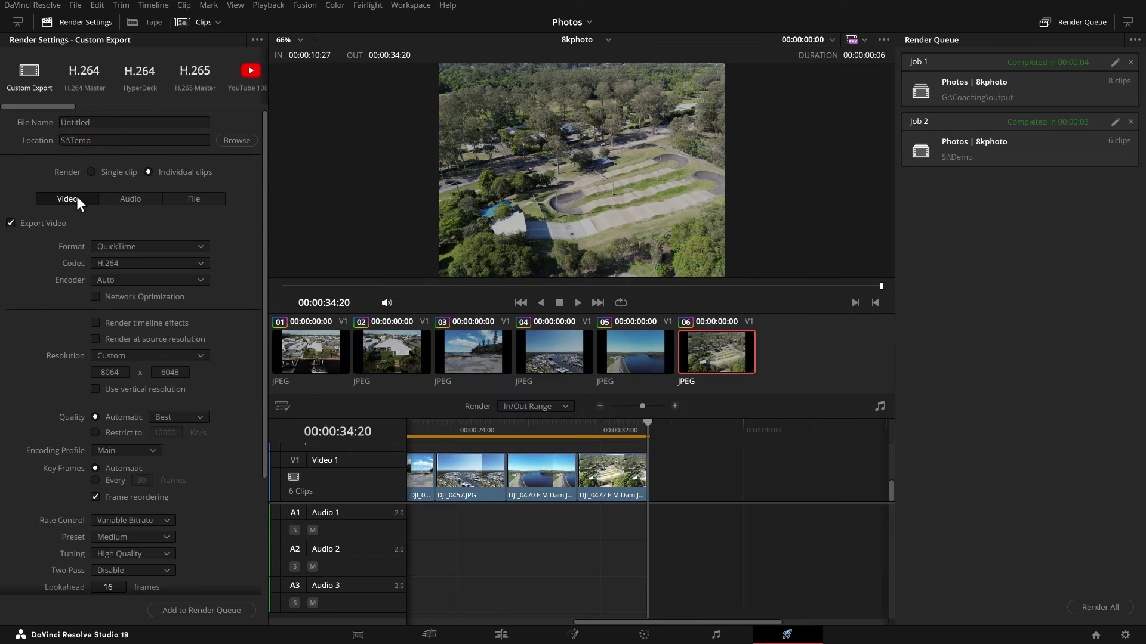
pyautogui.click(166, 246)
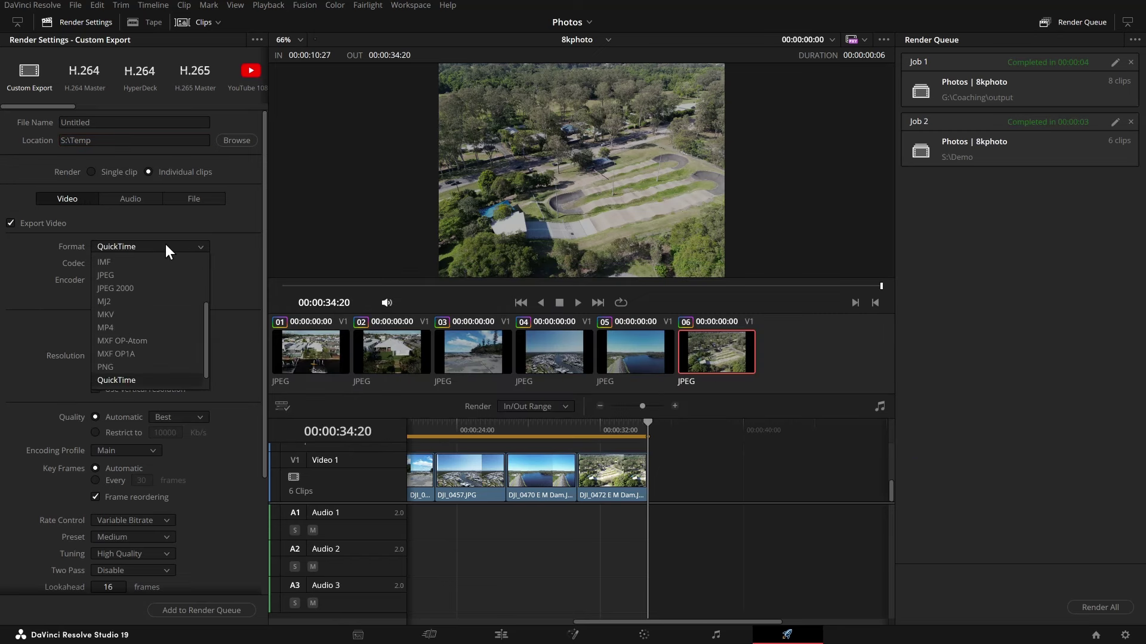
pyautogui.click(137, 275)
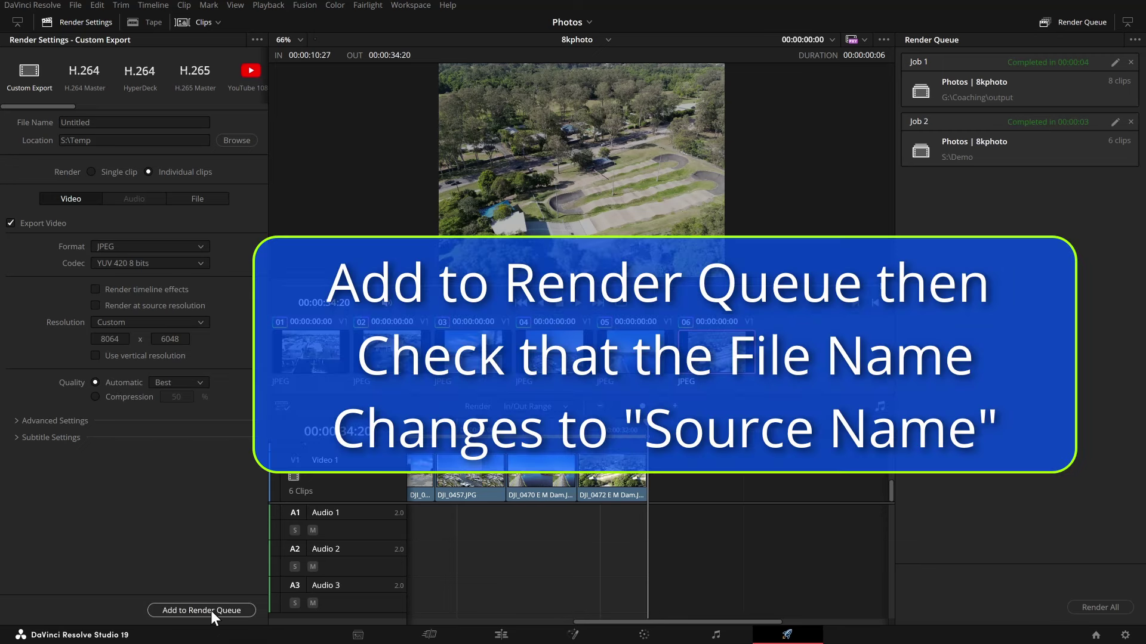
# Add the export to the render queue, render Job 3, and bring up the finished job's options
pyautogui.click(210, 611)
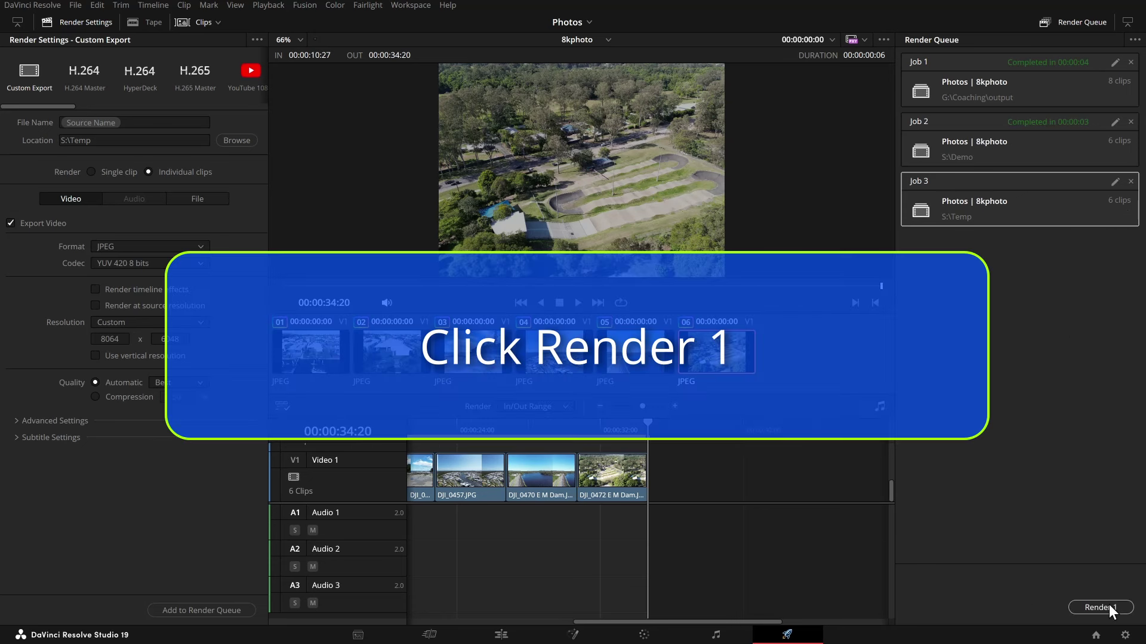
pyautogui.click(1108, 604)
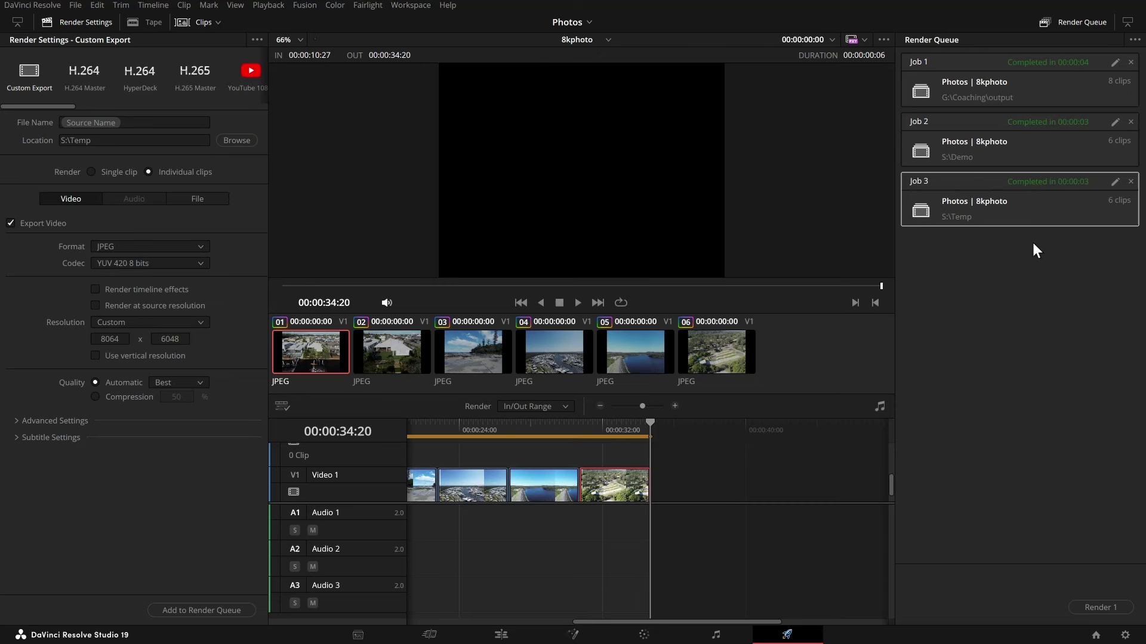
pyautogui.rightClick(1007, 200)
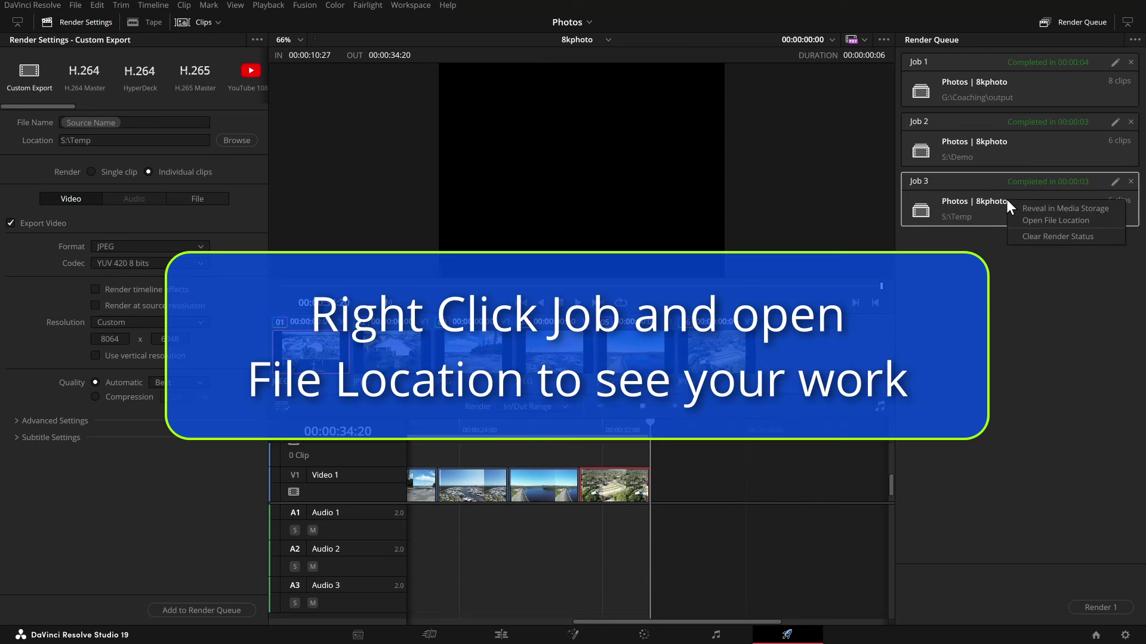
# Open S:\Temp and preview each exported JPG, DJI_0394_00 through DJI_0472 E M Dam00
pyautogui.click(1042, 221)
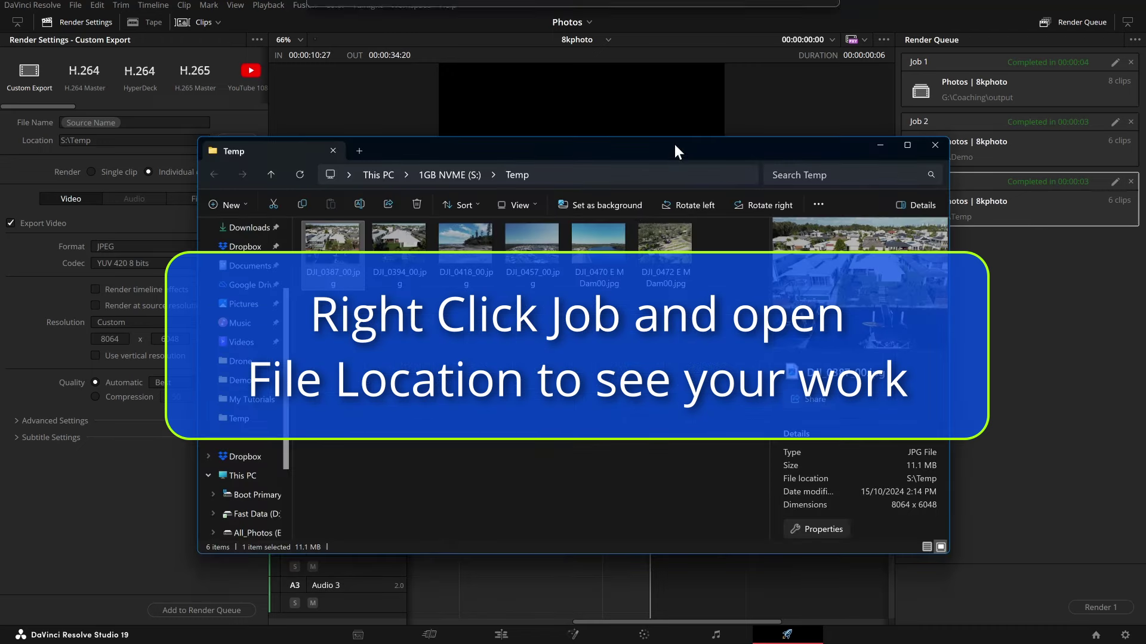
pyautogui.click(407, 247)
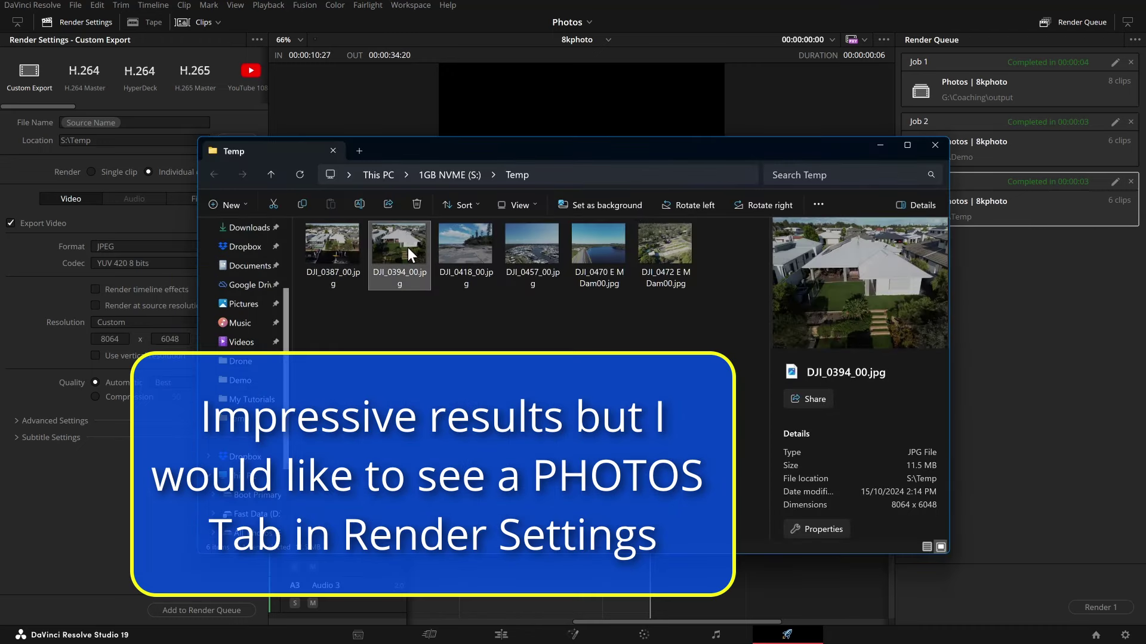
pyautogui.click(477, 253)
pyautogui.click(544, 261)
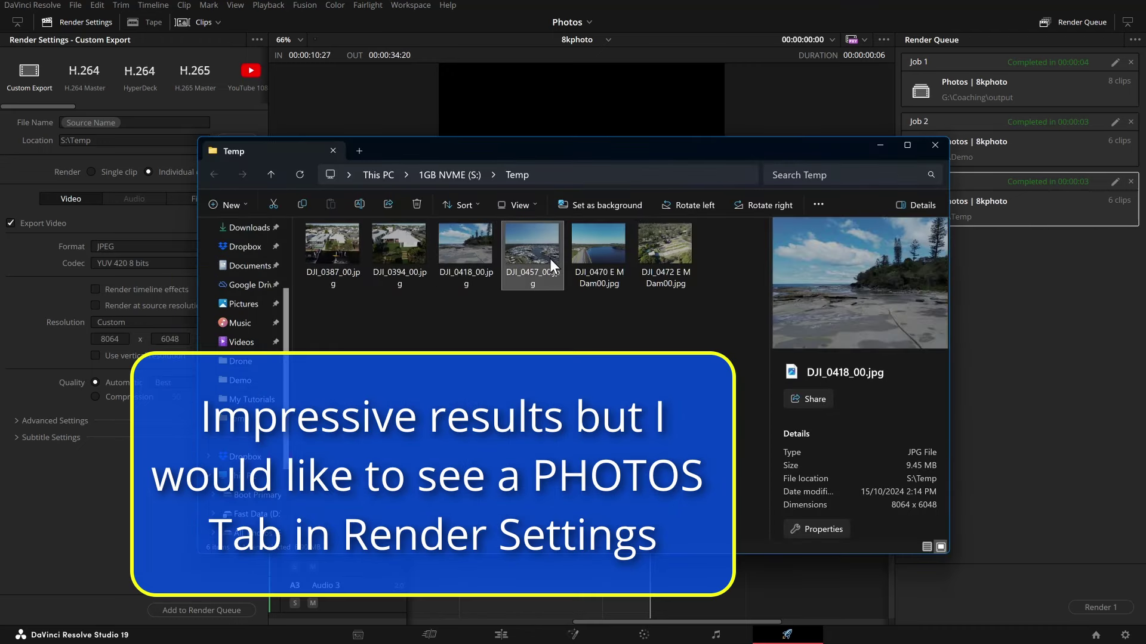
pyautogui.click(591, 256)
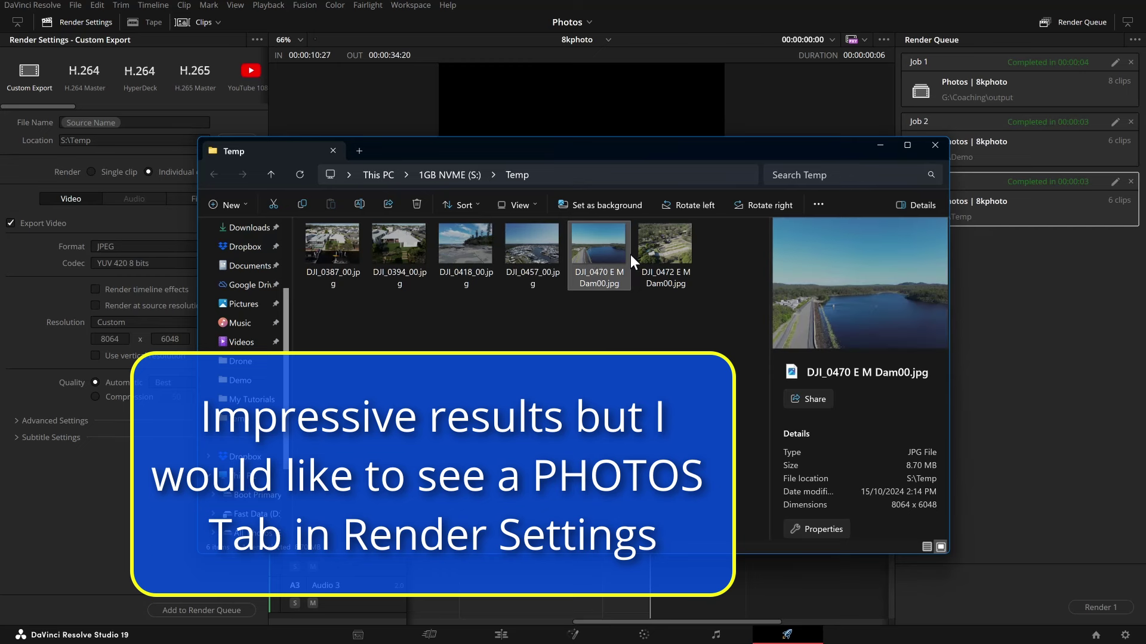
pyautogui.click(663, 256)
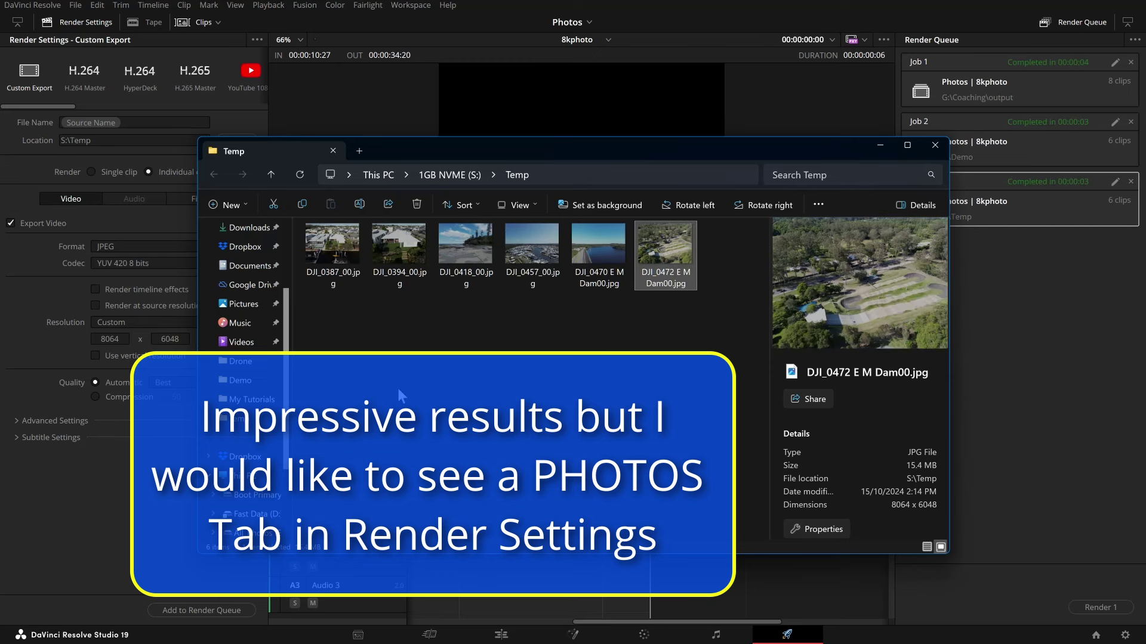